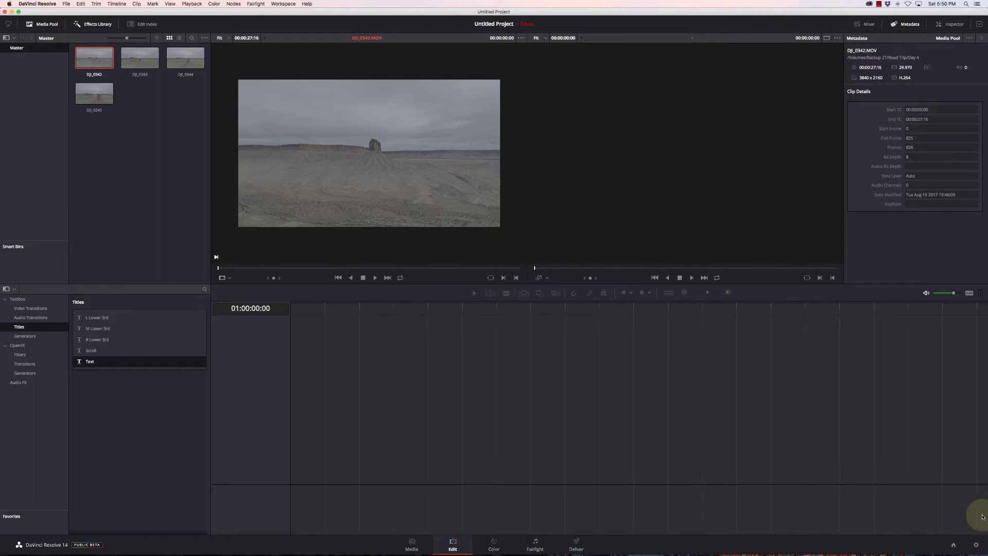
- Open Project Settings to Master Settings, showing the 1920 x 1080 HD timeline at 29.97 fps
click(976, 545)
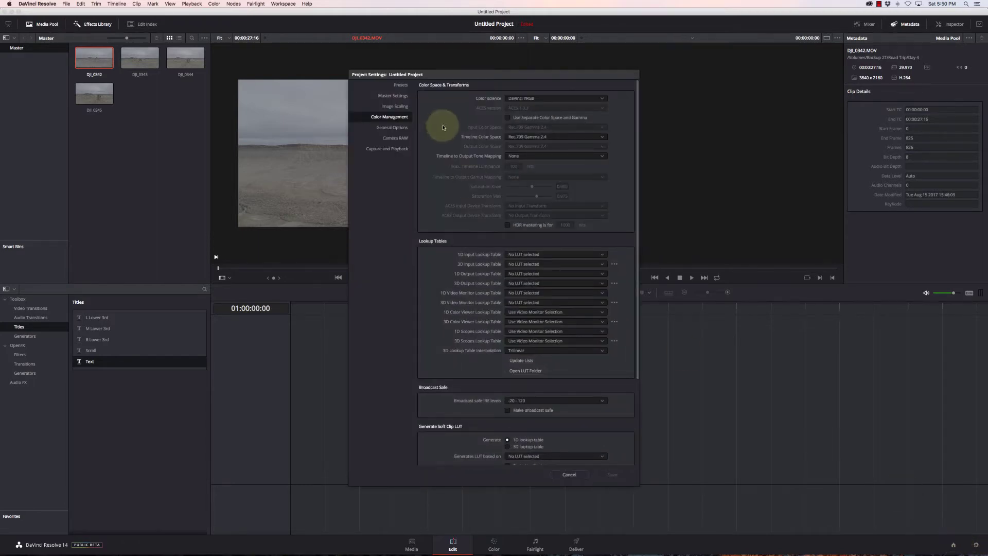
click(403, 99)
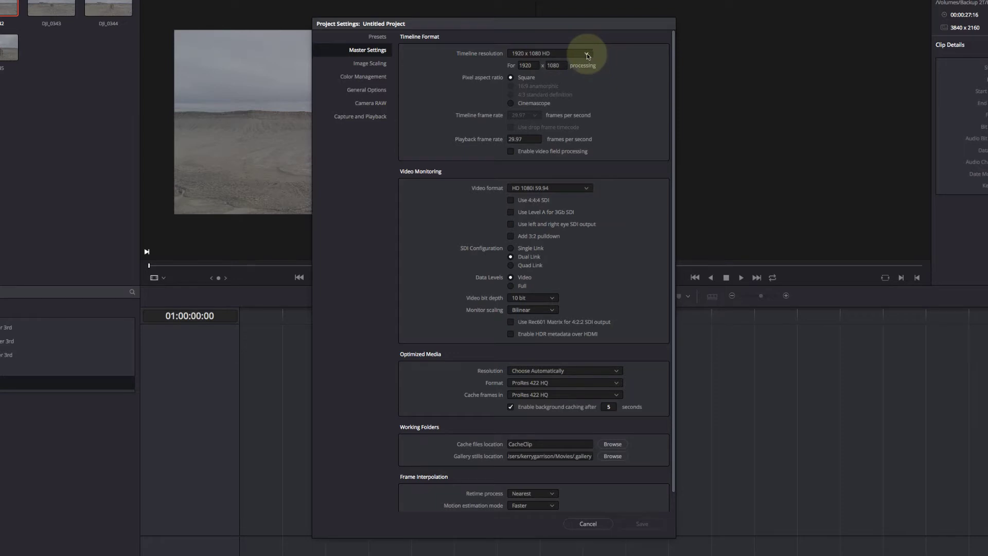
scroll(586, 53, down, 1)
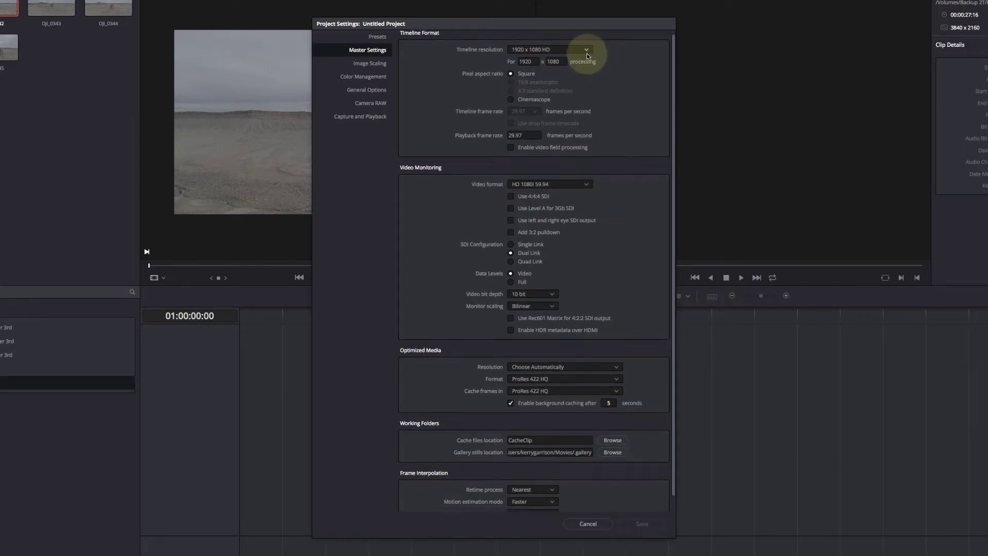
scroll(587, 54, down, 2)
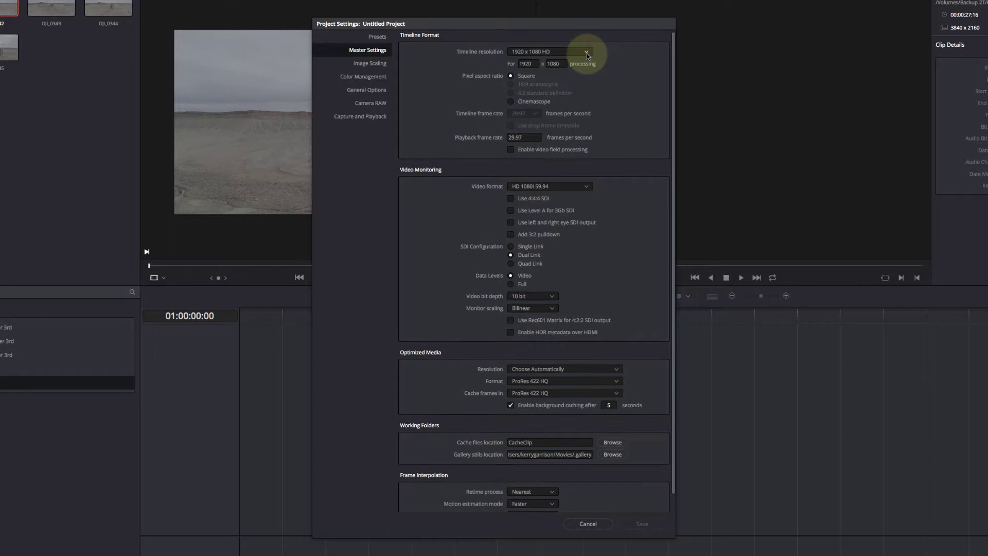
scroll(587, 53, up, 2)
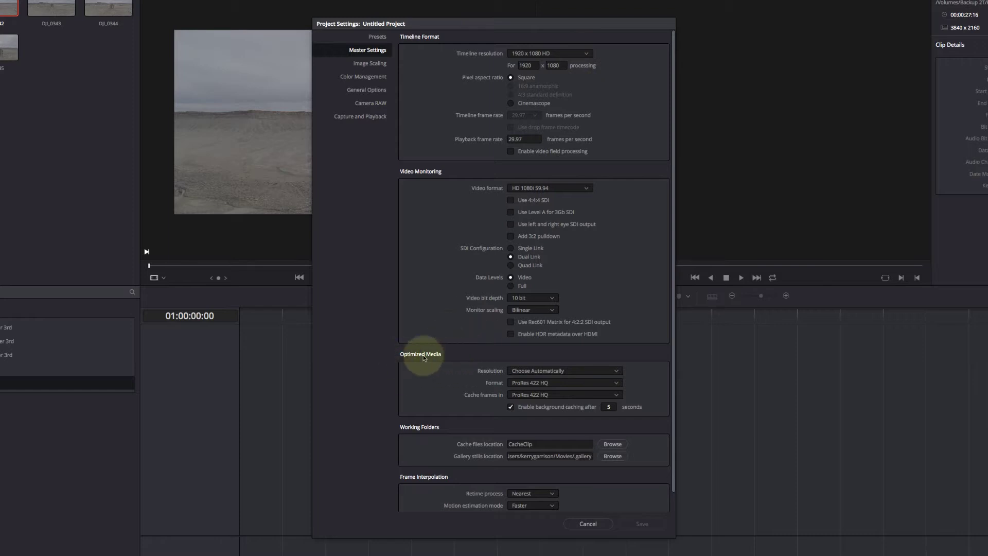
- Choose Quarter as the optimized media resolution
click(539, 371)
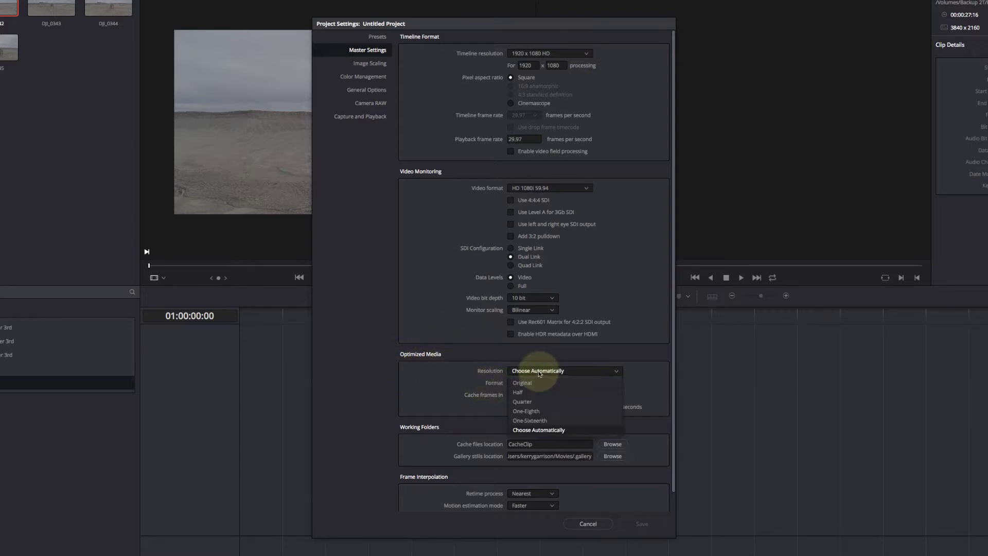
click(548, 400)
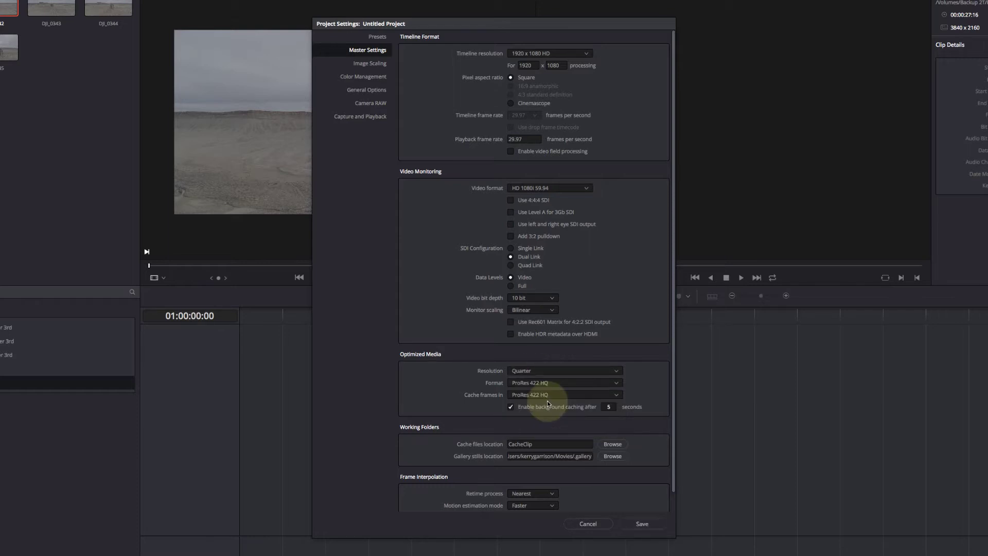
- Set the optimized media format to ProRes 422 LT
click(525, 387)
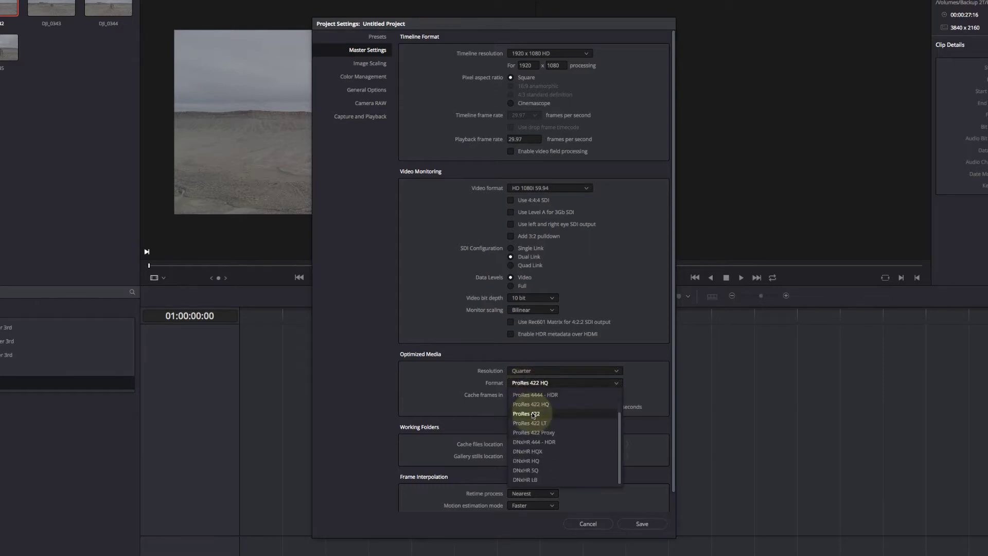
scroll(562, 415, up, 3)
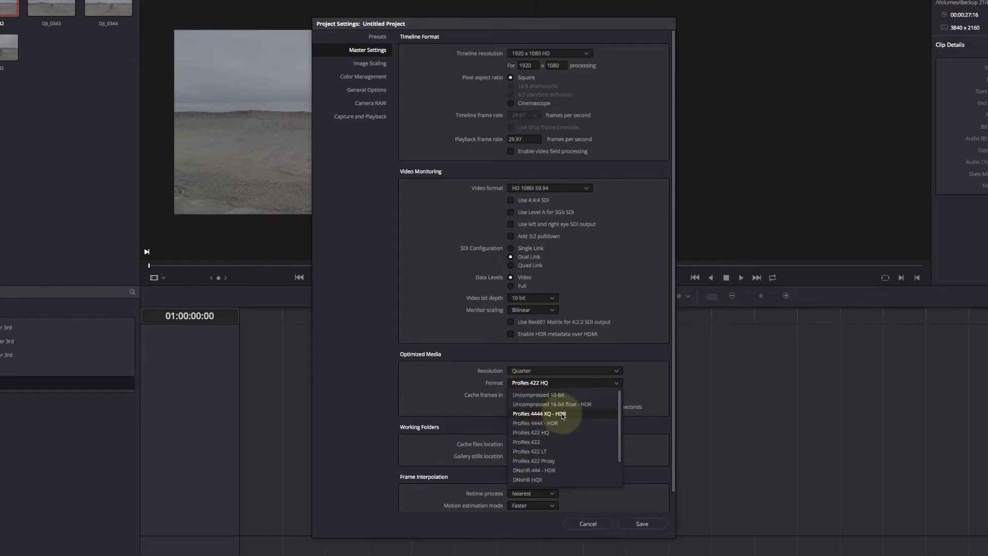
click(577, 361)
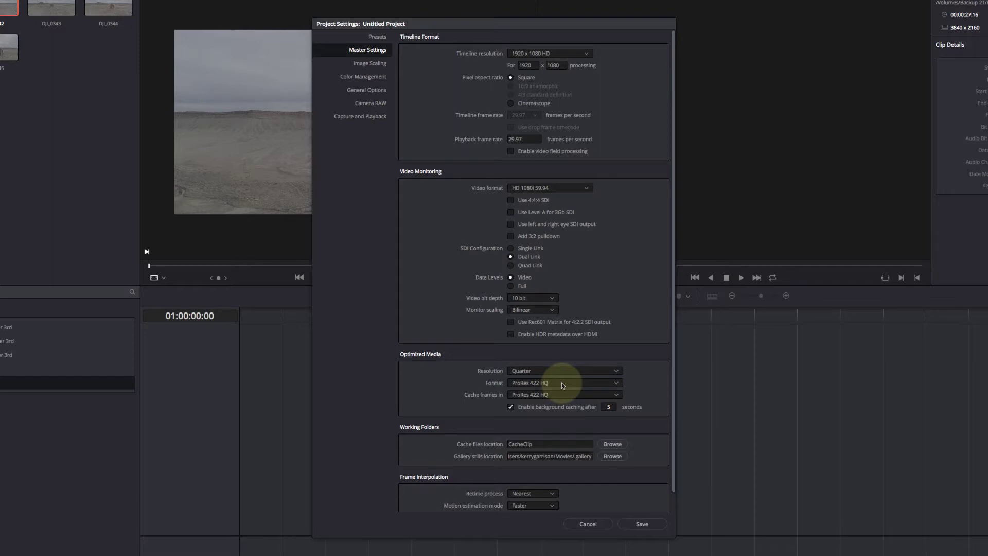
click(560, 382)
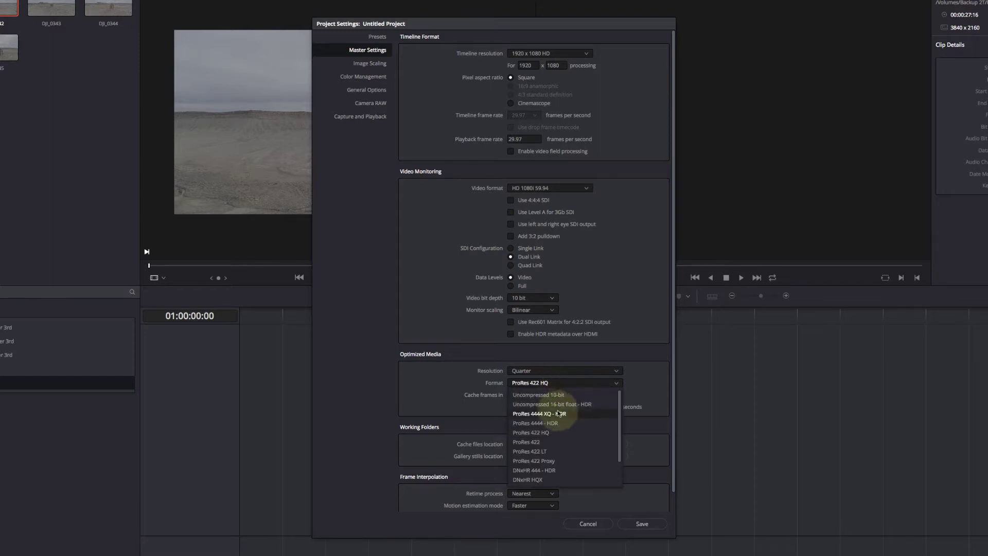
click(555, 450)
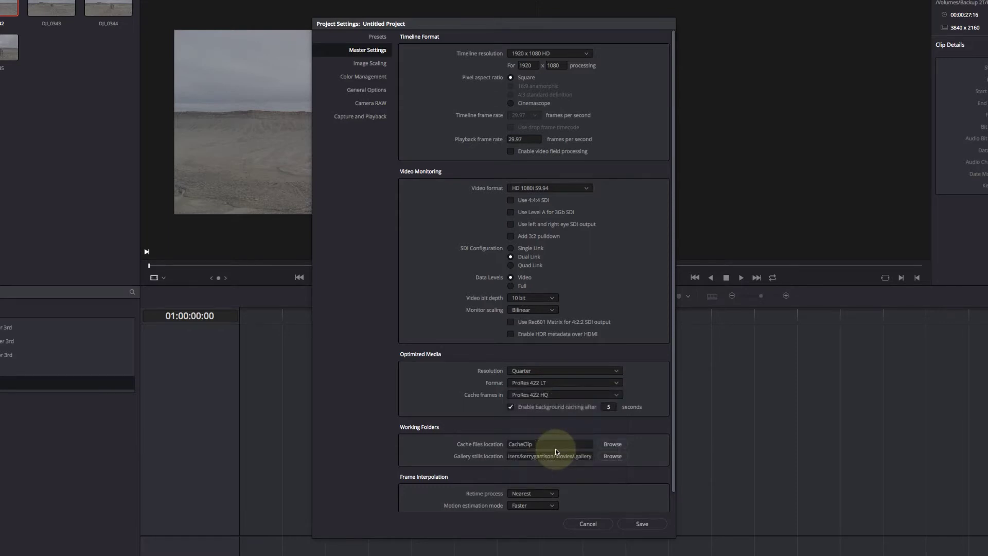
- Cache frames in ProRes 422 LT and save the project settings
click(551, 396)
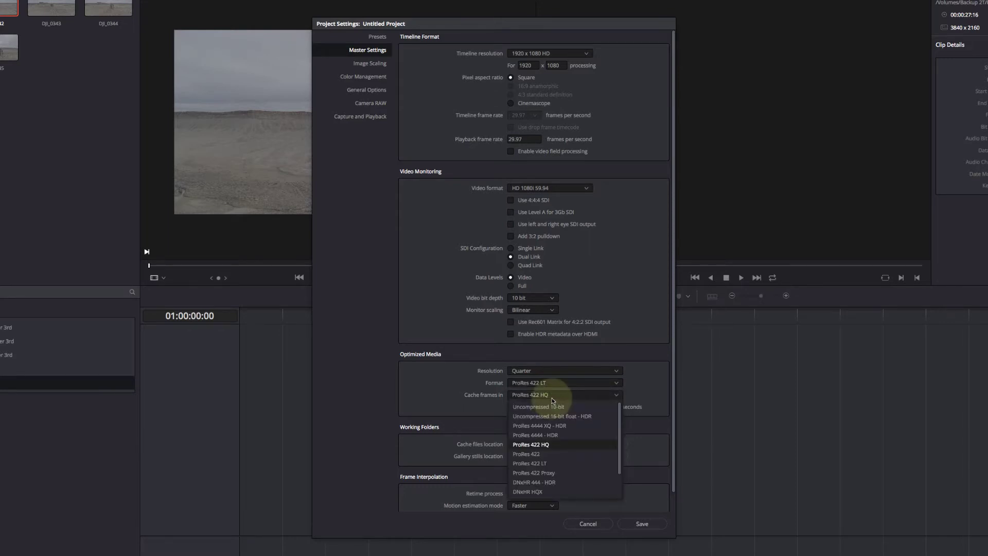
click(552, 462)
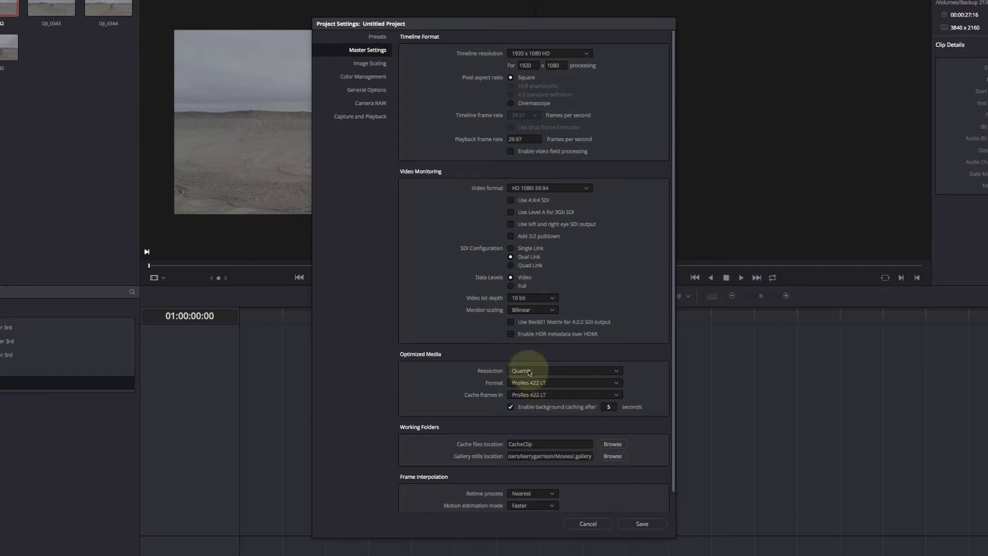
click(642, 524)
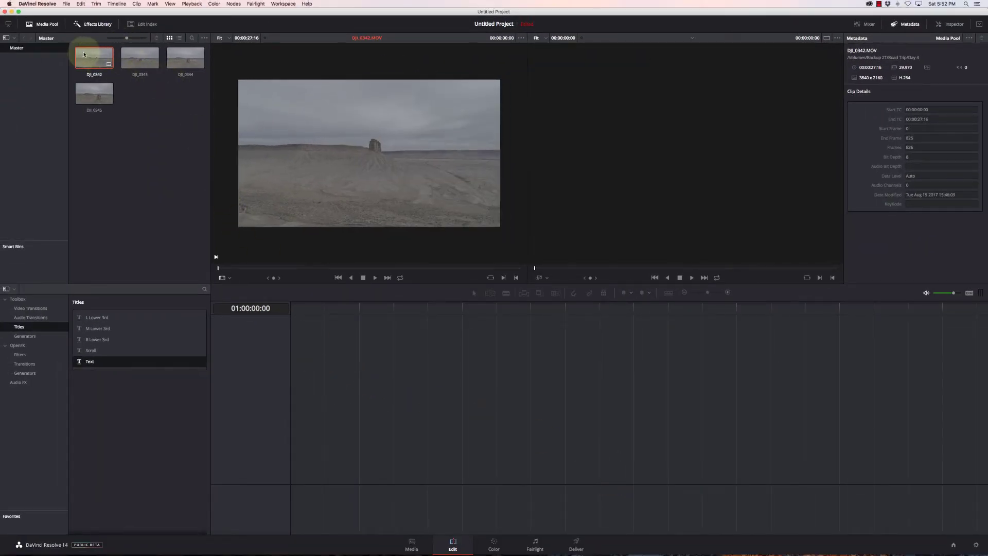
- Play DJI_0342 from its start in the source viewer, then stop and park it at 00:00:05:17
mouse_move(221, 268)
mouse_down()
mouse_move(271, 267)
mouse_move(219, 270)
mouse_up()
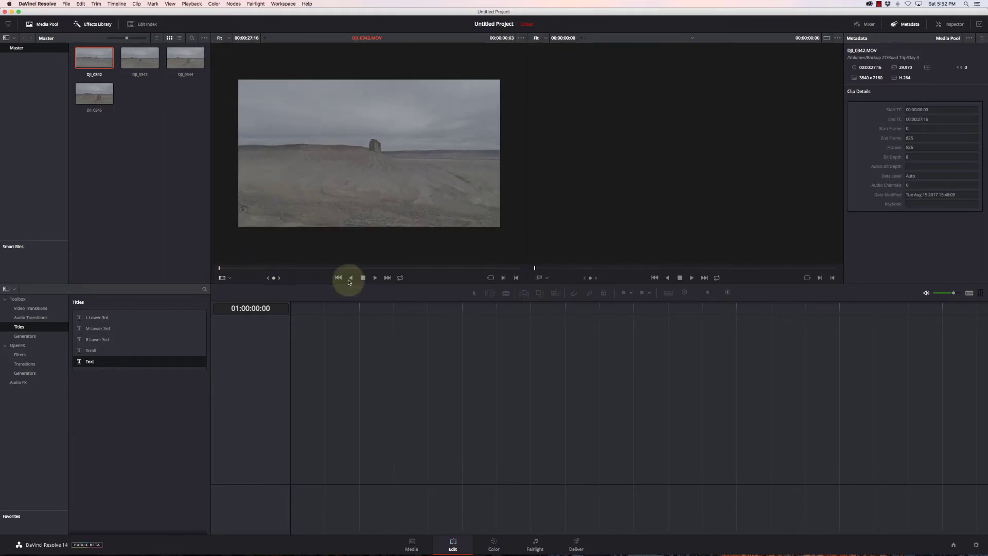
click(375, 278)
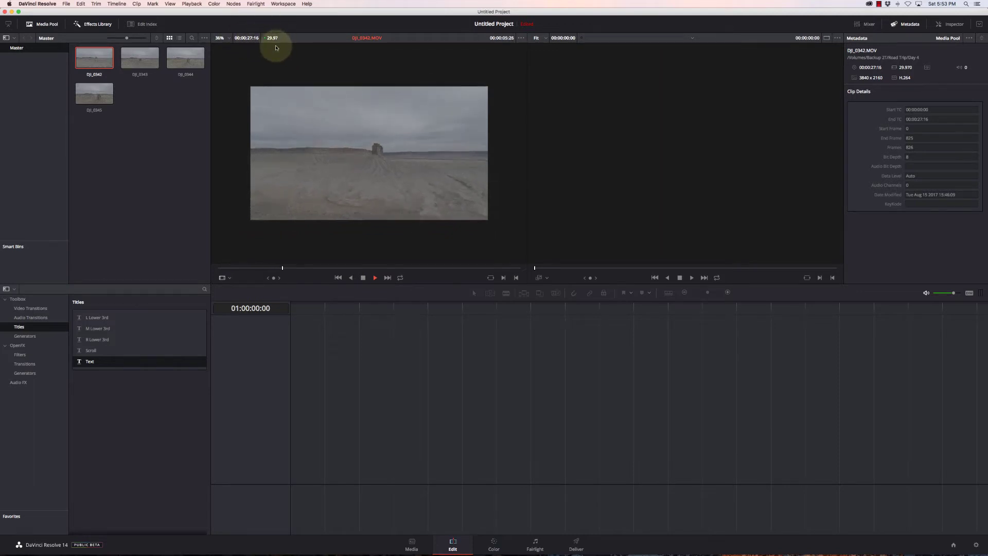
scroll(301, 93, up, 3)
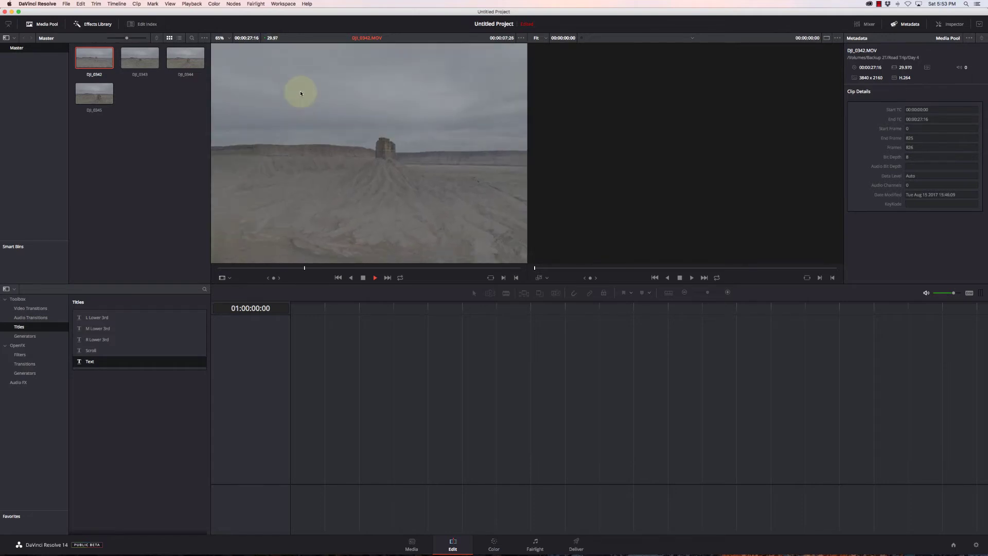
scroll(301, 93, down, 2)
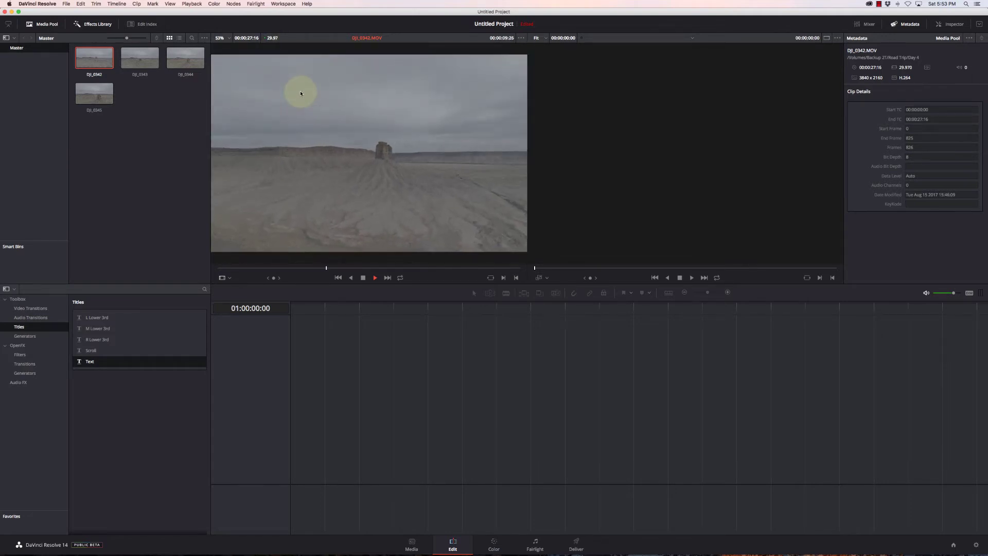
scroll(301, 93, down, 1)
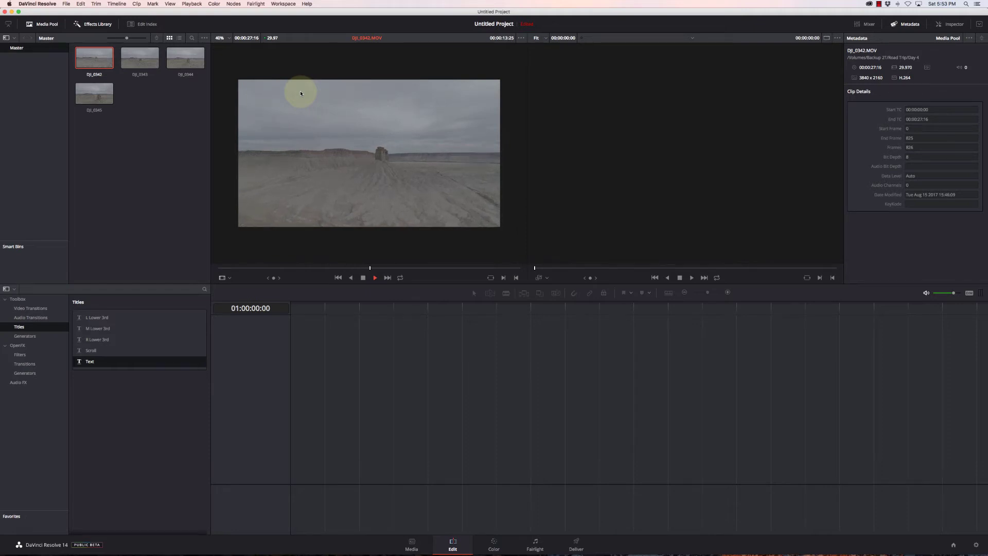
scroll(301, 93, down, 2)
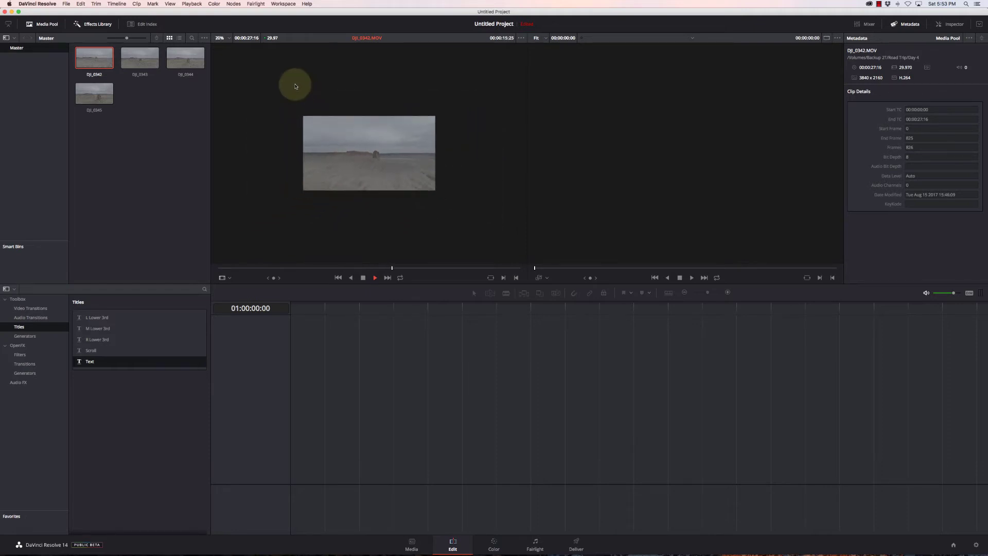
scroll(299, 90, up, 3)
scroll(300, 89, down, 2)
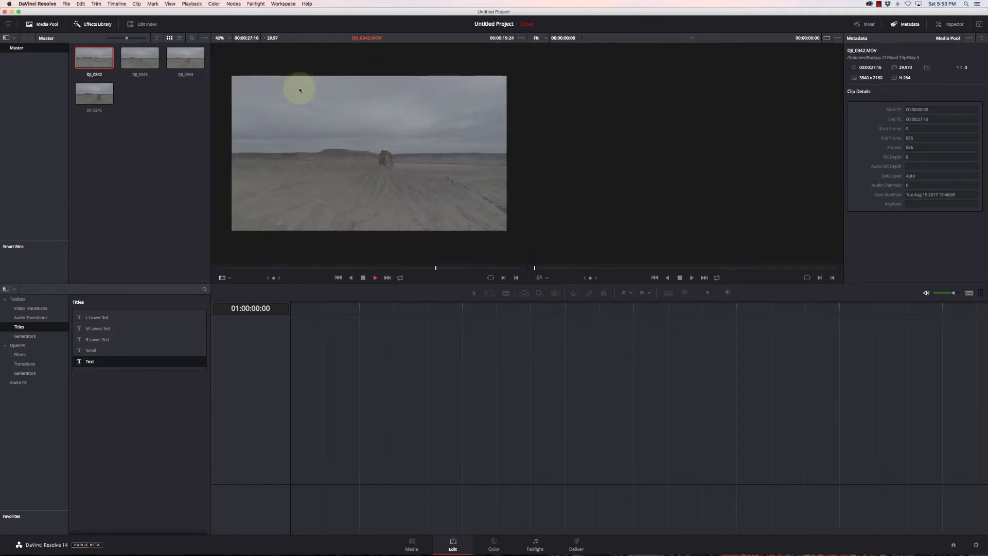
key(space)
click(279, 268)
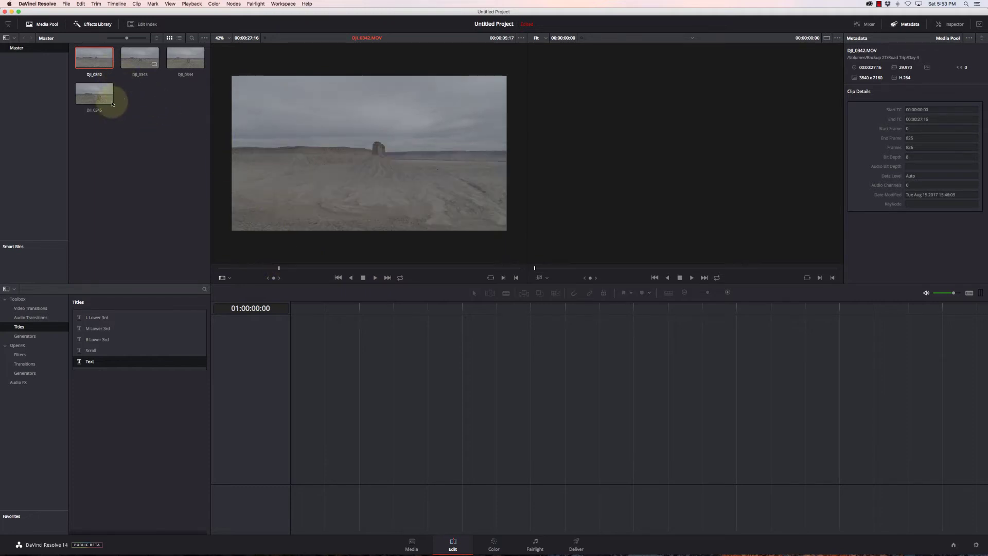
- Select all four drone clips in the Media Pool and run Generate Optimized Media on them
drag(192, 110, 81, 54)
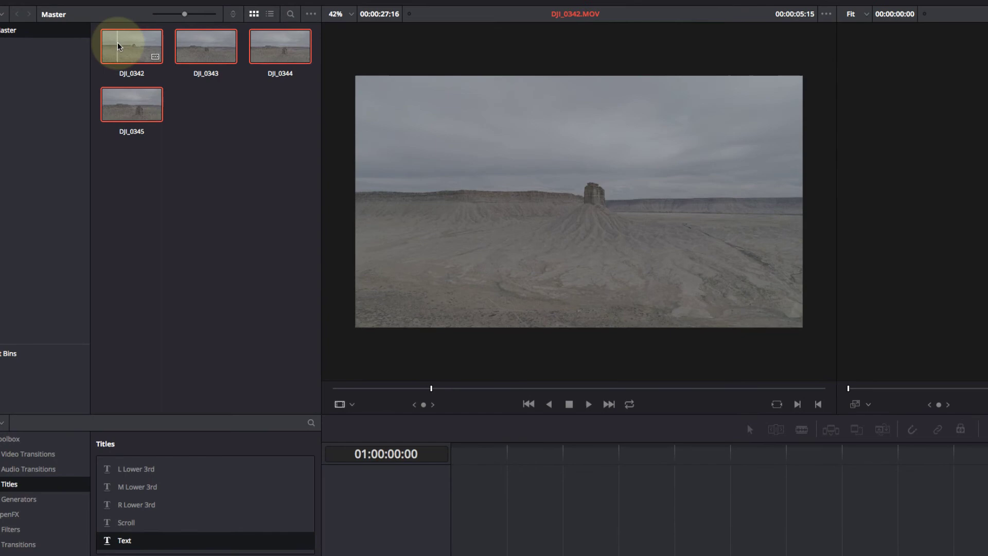
right_click(117, 43)
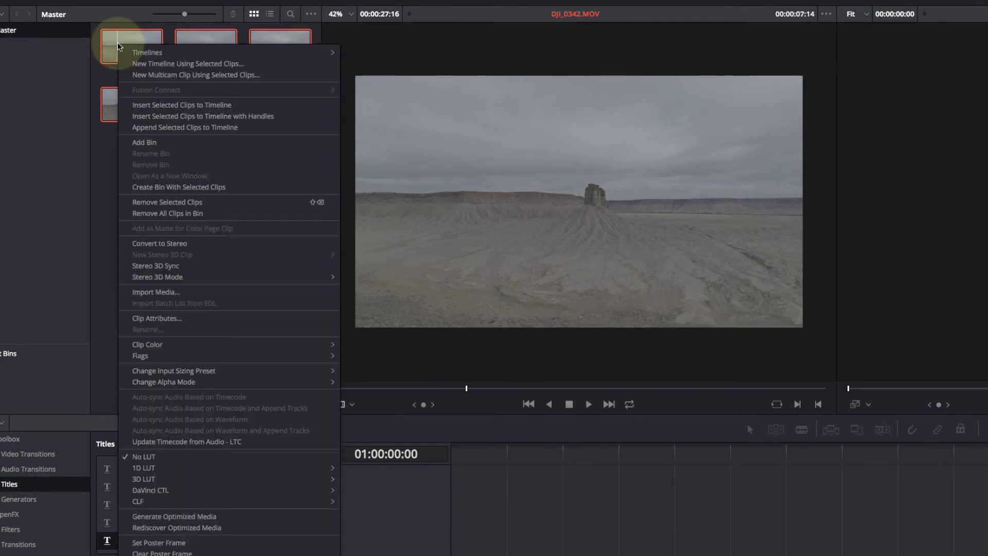
click(242, 518)
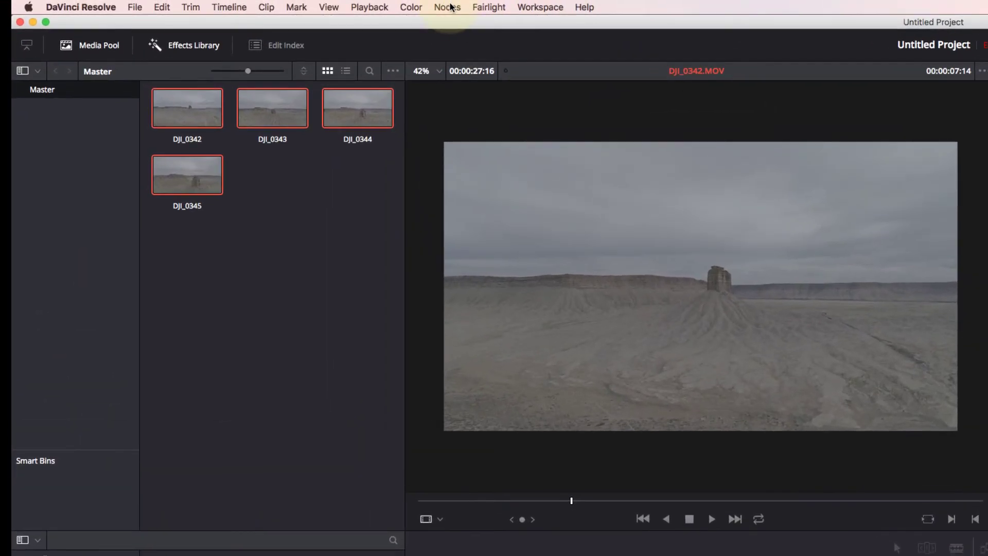
- Set Playback Proxy Mode to Quarter Resolution and switch to the Edit page
click(377, 7)
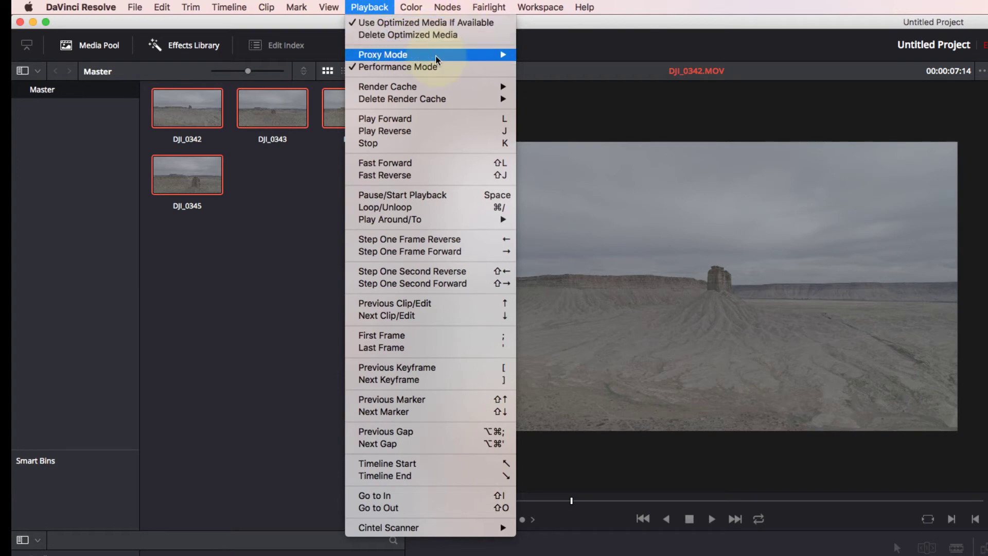
mouse_move(501, 54)
click(555, 81)
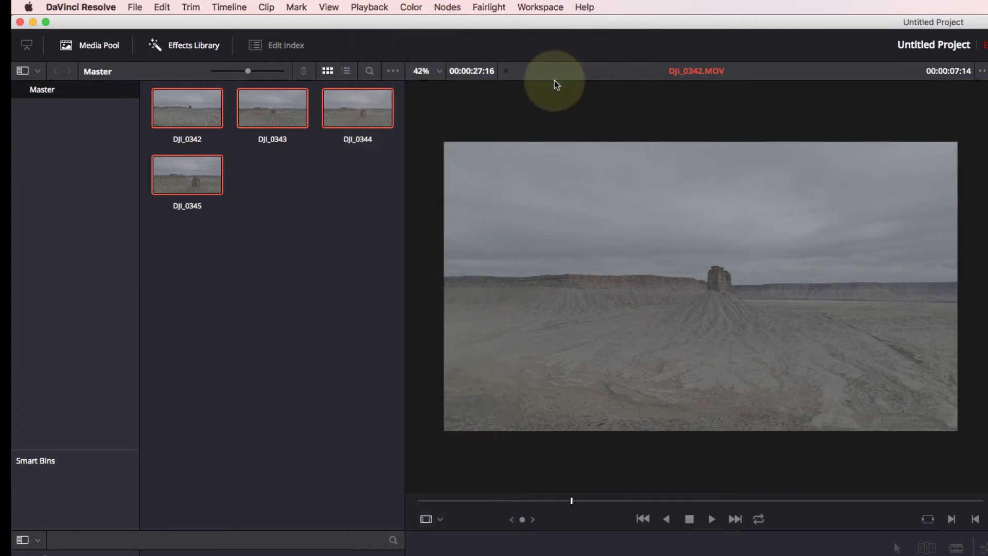
key(shift+4)
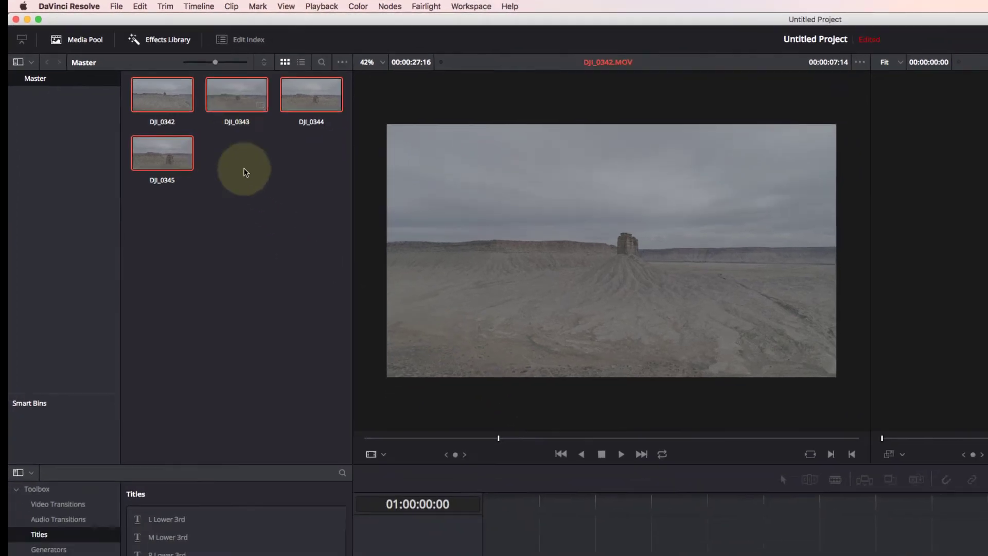
- Load DJI_0343 in the source viewer and play it to find the shot's starting frame
click(264, 116)
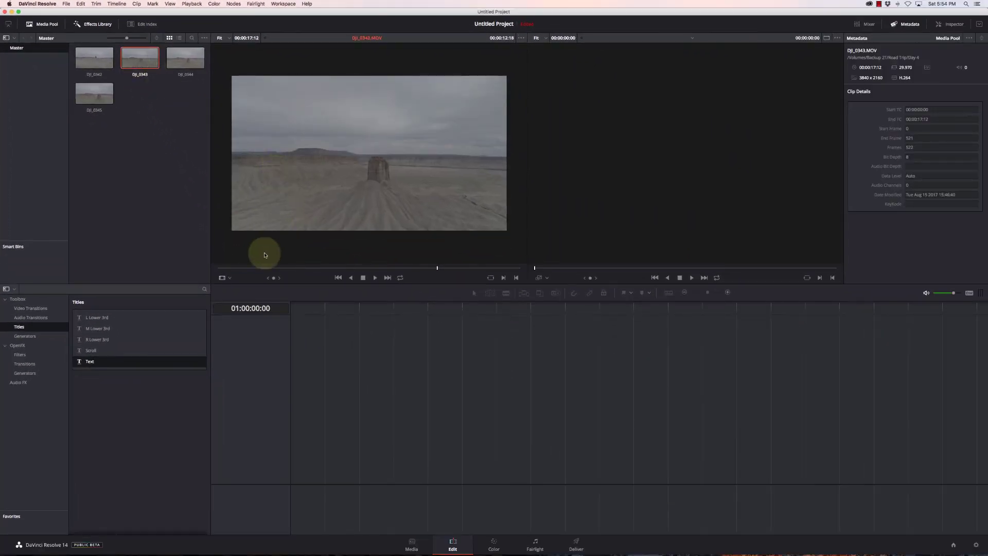
click(235, 268)
key(space)
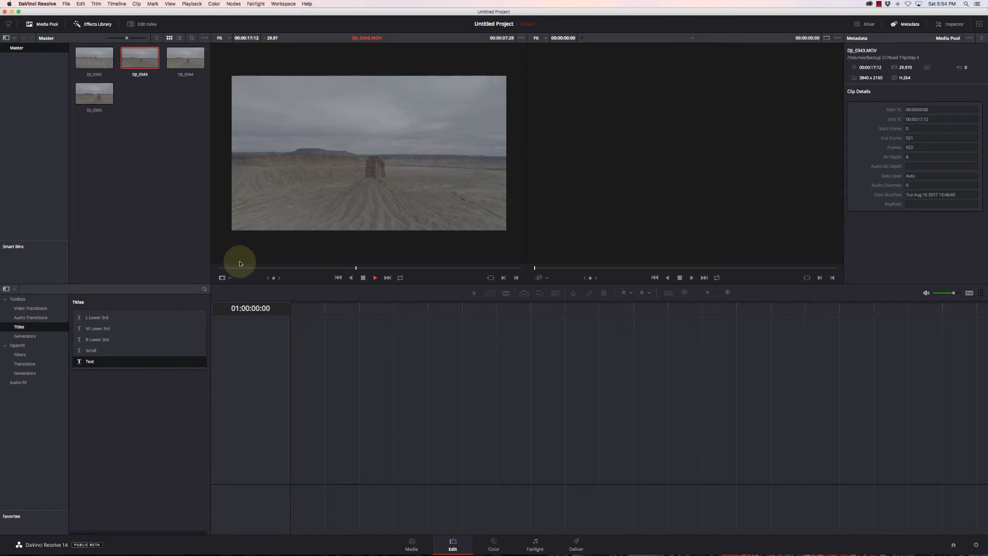
click(305, 268)
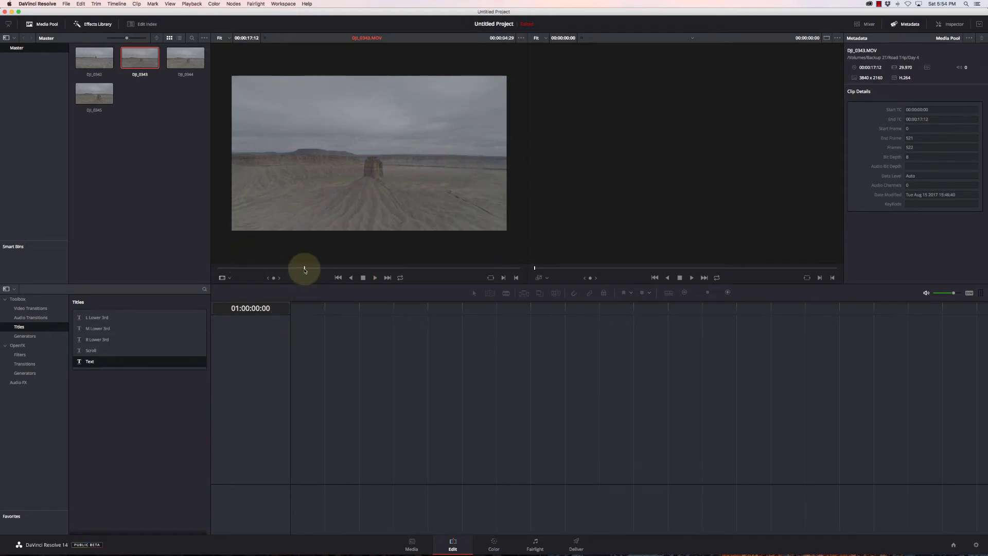
- Mark in at 00:00:04:29 and an out point, drop the range onto new Timeline 1, and open Color
key(i)
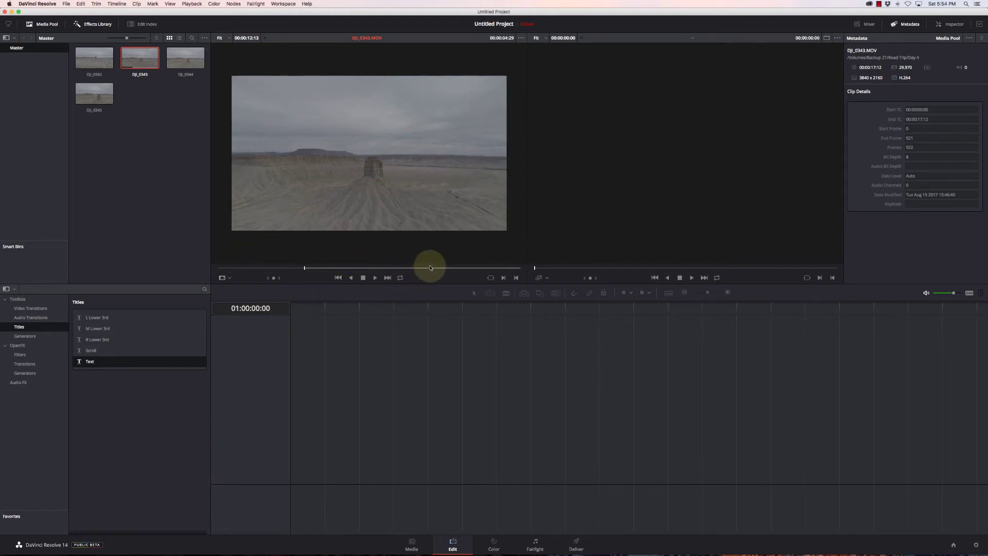
click(431, 268)
key(o)
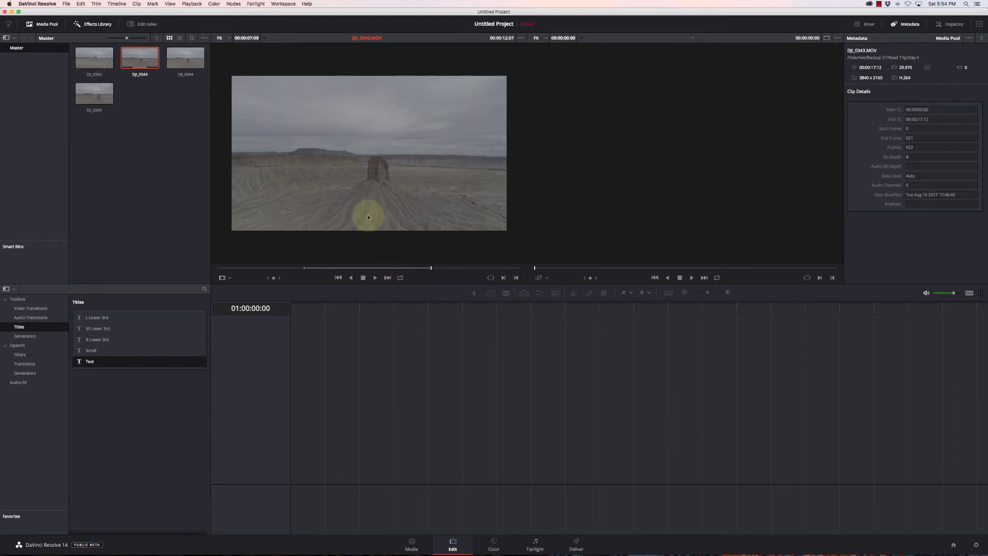
drag(368, 216, 289, 465)
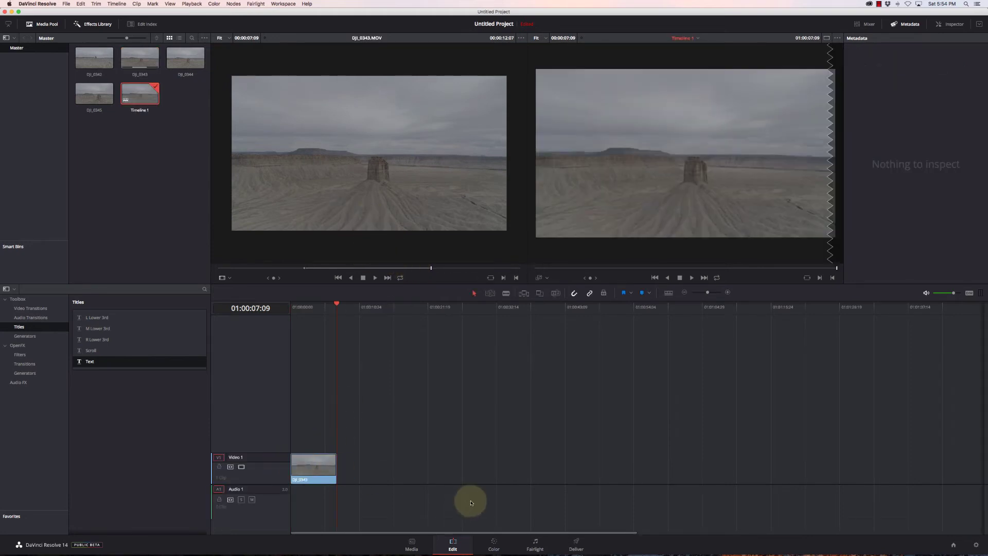
click(493, 544)
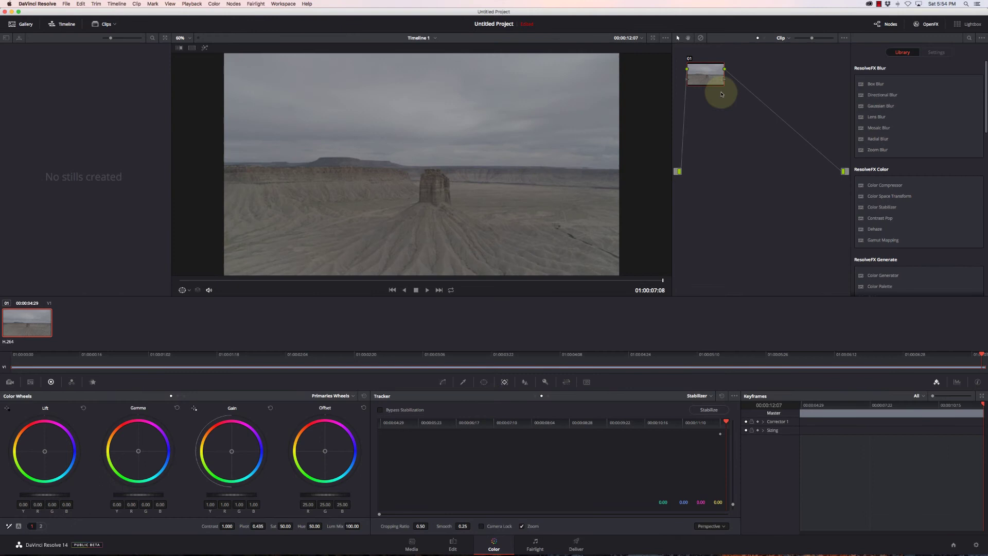
- Apply a GroundControl_Heron_LUTs 3D LUT to node 01, then return to the Edit page
right_click(709, 78)
mouse_move(735, 154)
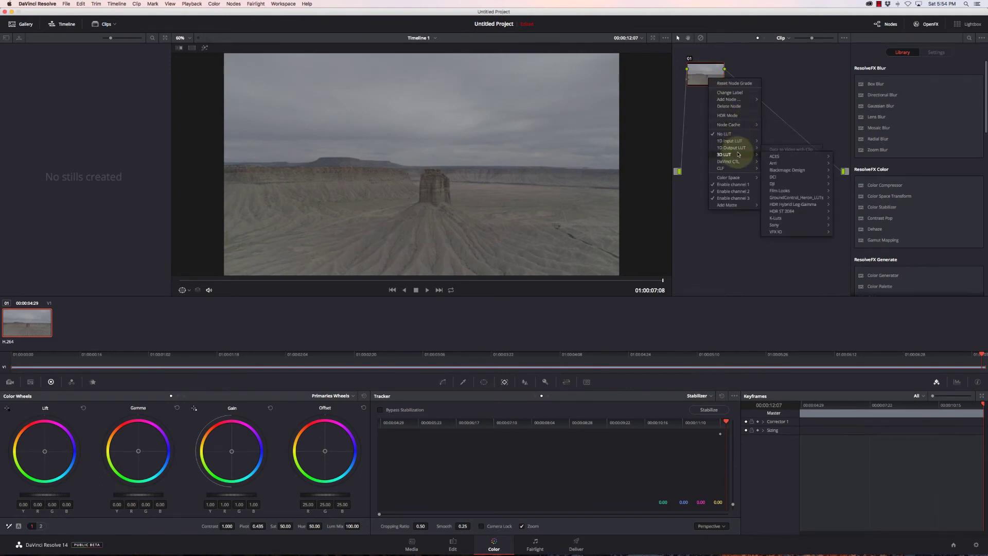
mouse_move(783, 206)
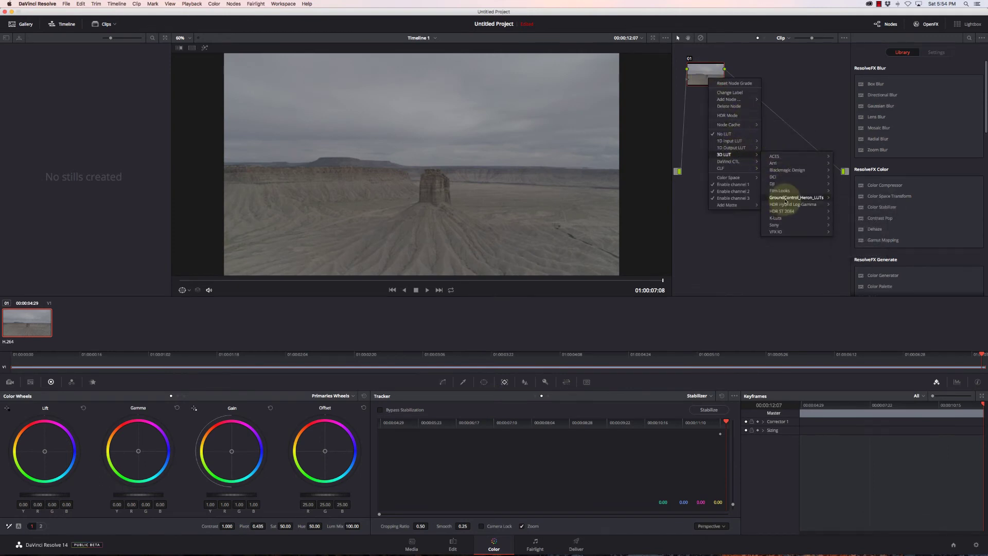
mouse_move(812, 197)
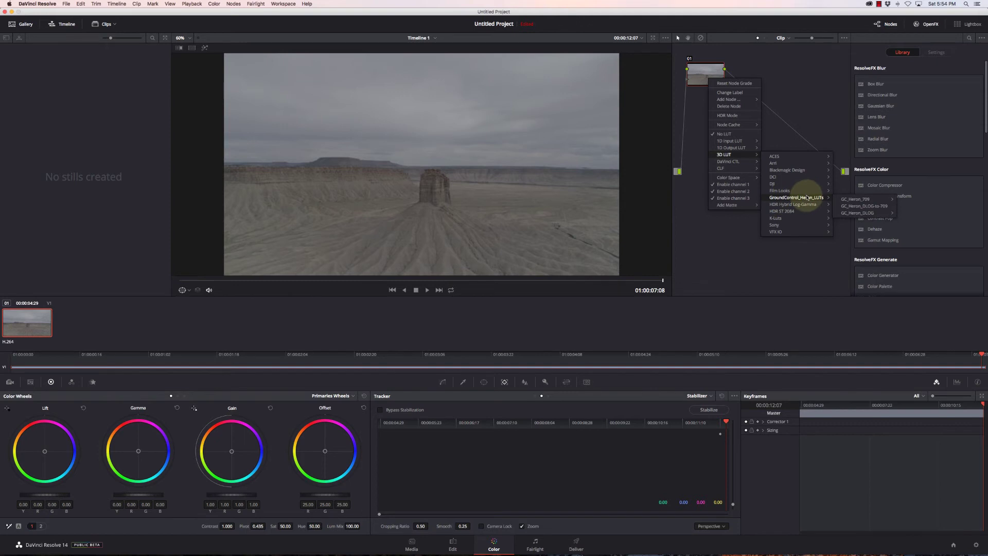
click(857, 206)
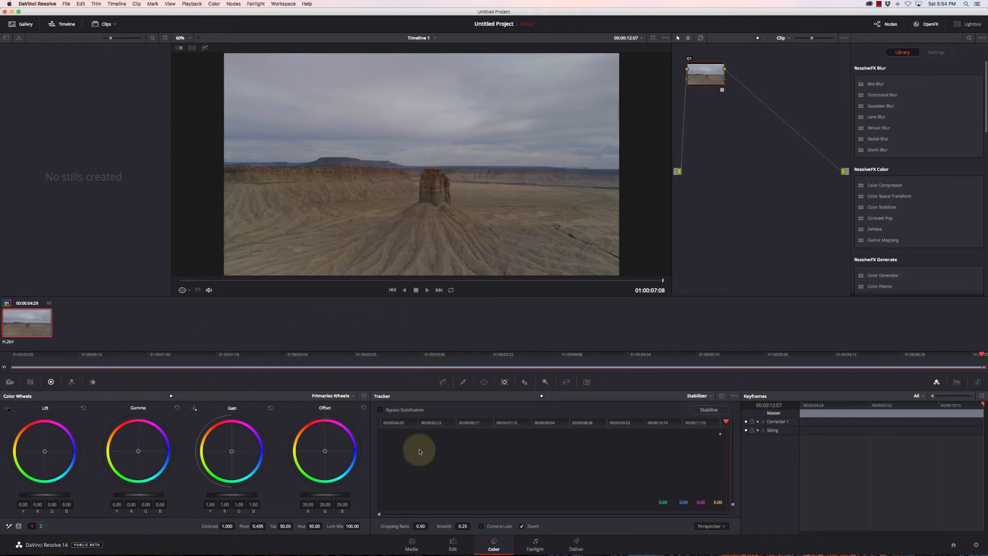
click(453, 544)
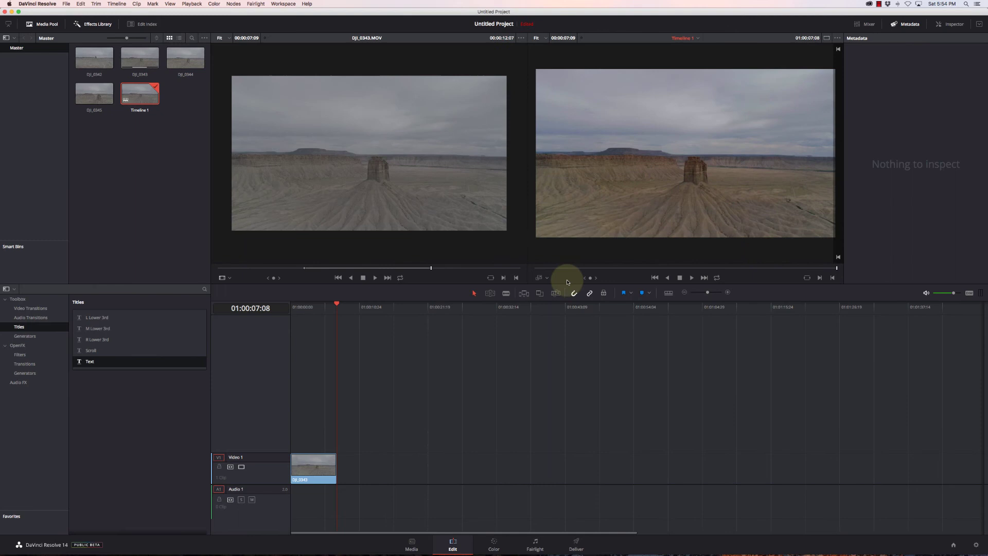
- Set the DJI_0343 clip's Inspector Zoom to 1.580 and Position Y to 73.000, then play from the start
drag(587, 268, 642, 268)
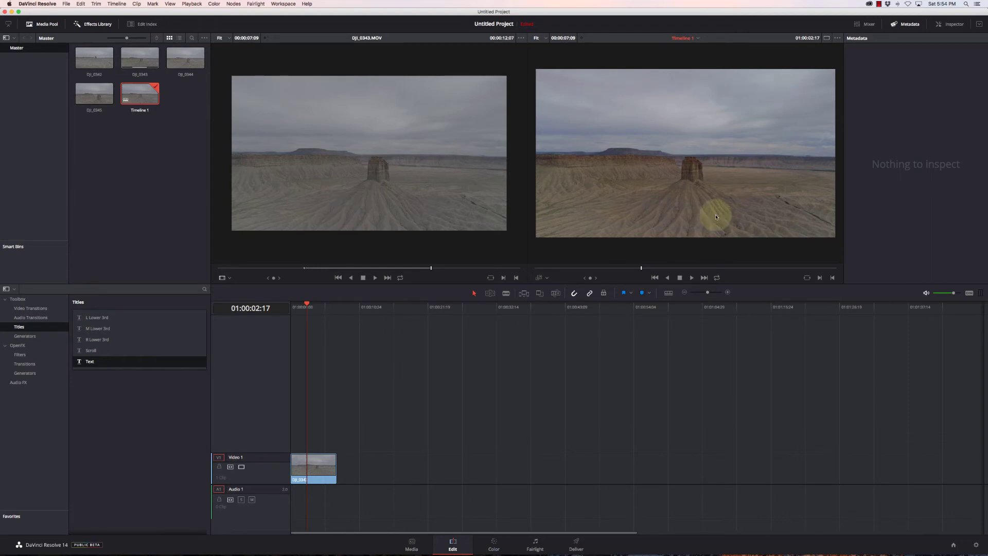
click(951, 24)
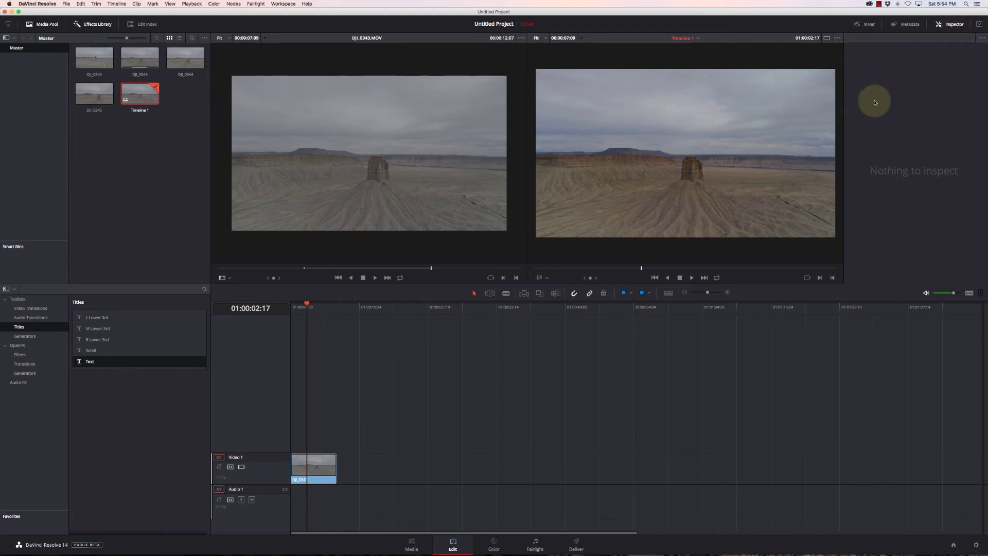
click(312, 465)
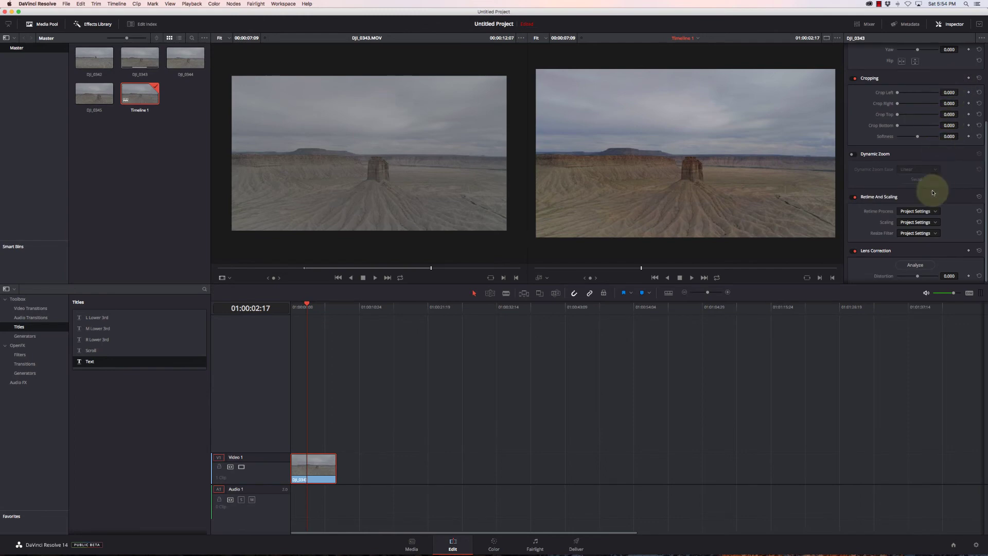
scroll(932, 192, up, 5)
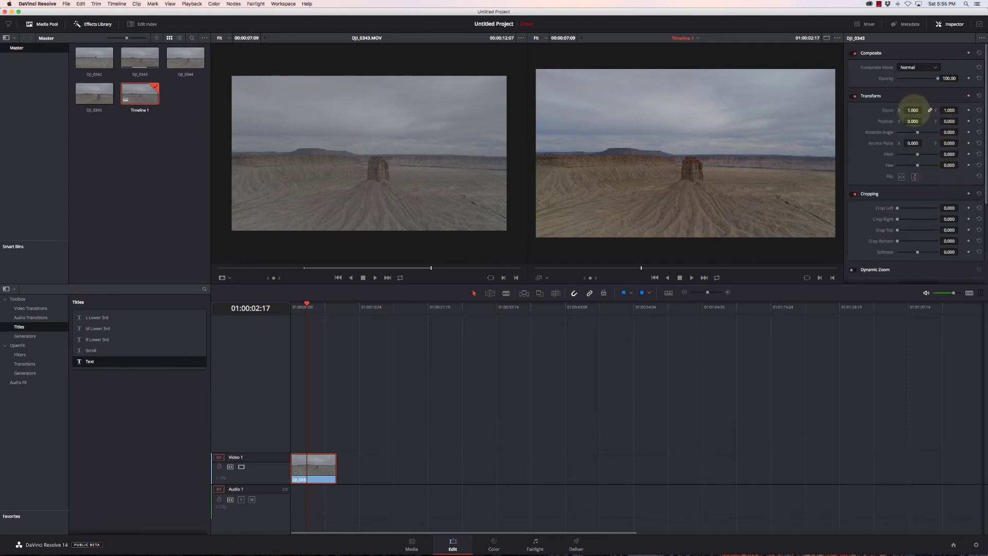
drag(914, 109, 934, 109)
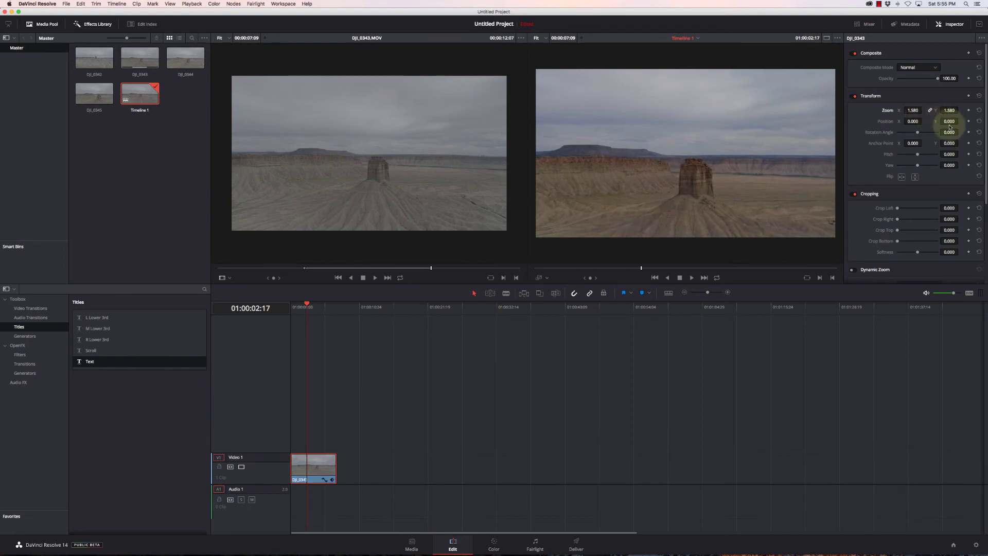
mouse_move(949, 121)
mouse_down()
mouse_move(967, 121)
mouse_move(945, 121)
mouse_up()
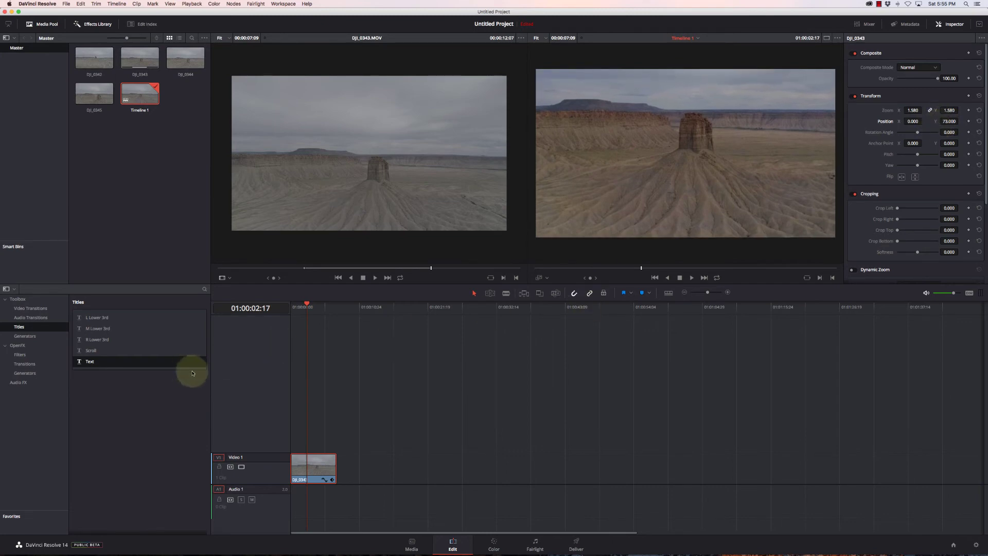
drag(292, 305, 285, 312)
key(space)
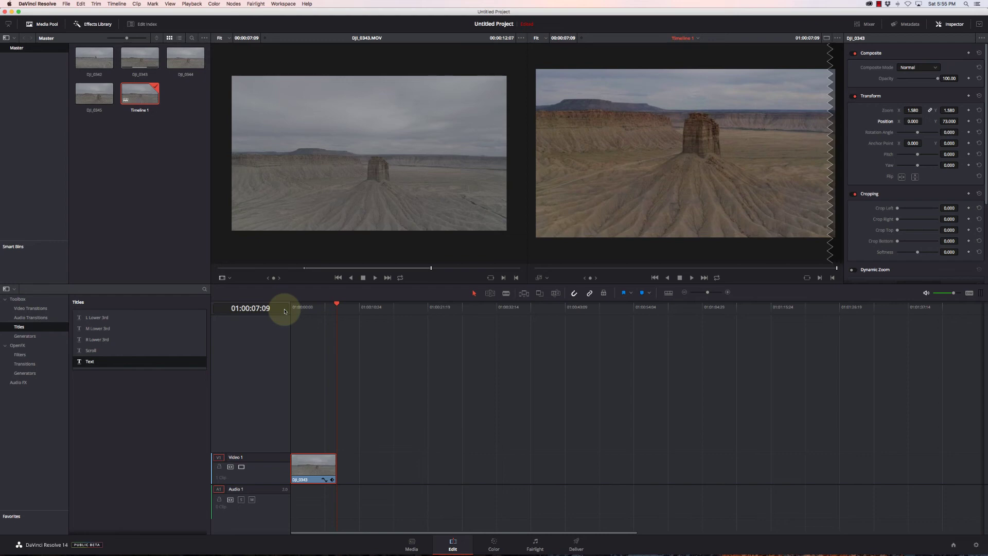
click(301, 310)
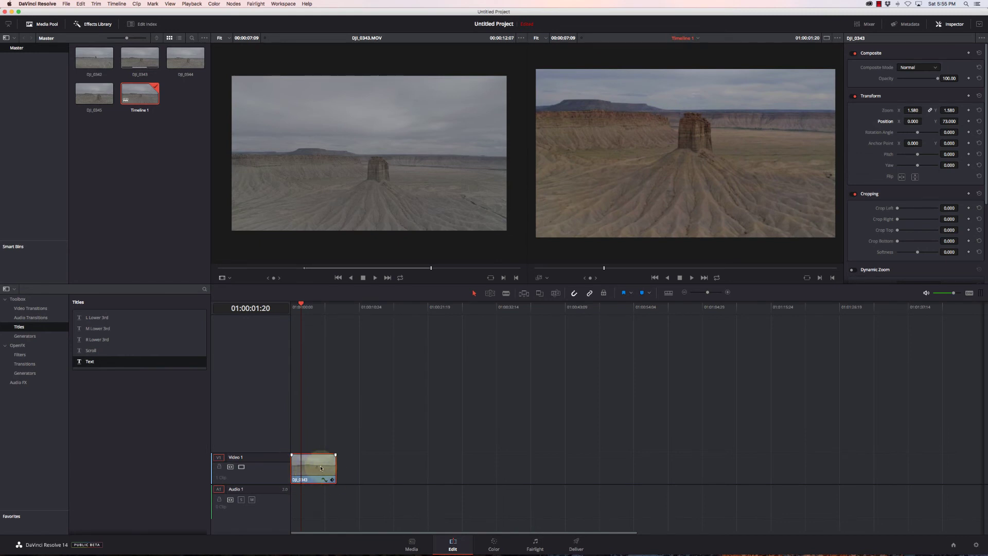
- Switch Timeline 1 to the flat track view and play it from the start to 01:00:03:04
click(667, 293)
click(691, 321)
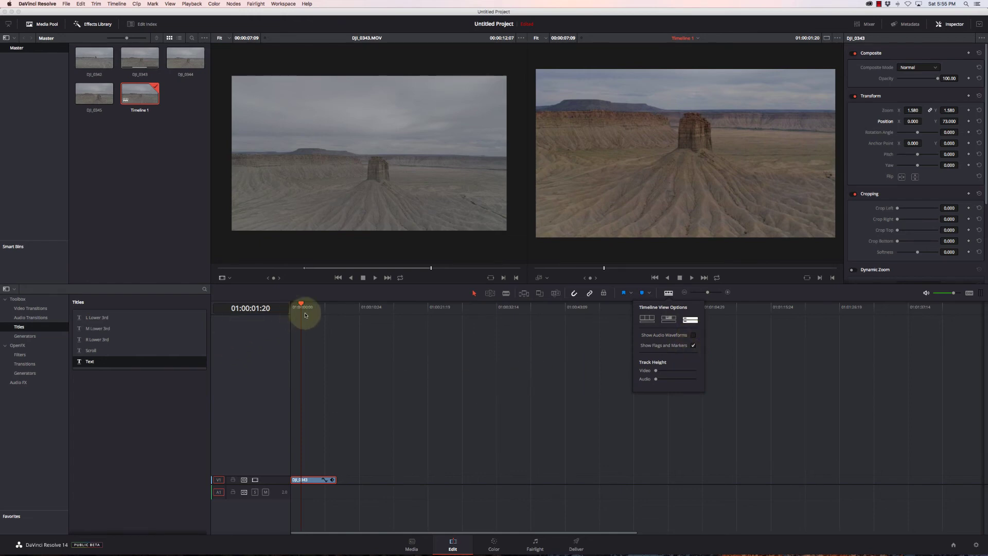
drag(303, 305, 265, 305)
key(space)
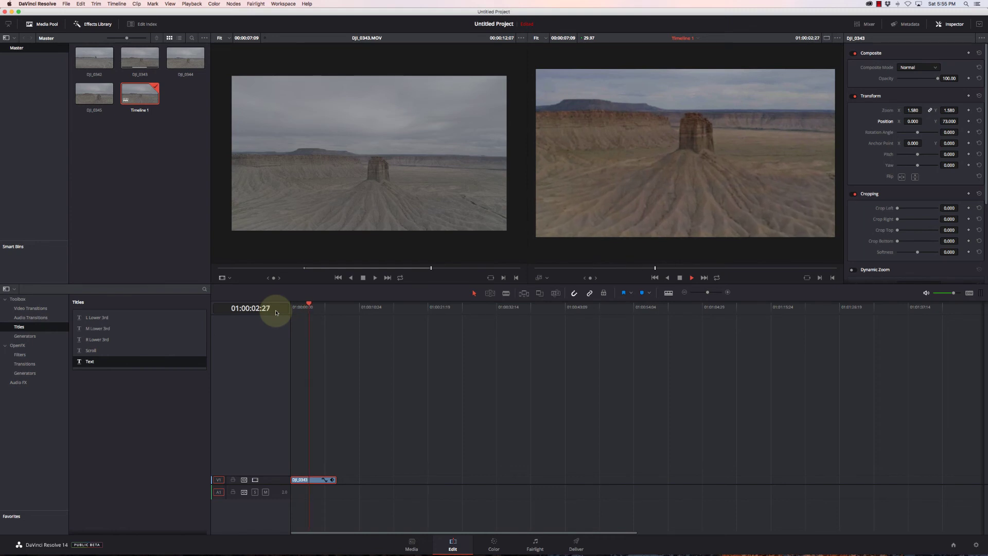
key(space)
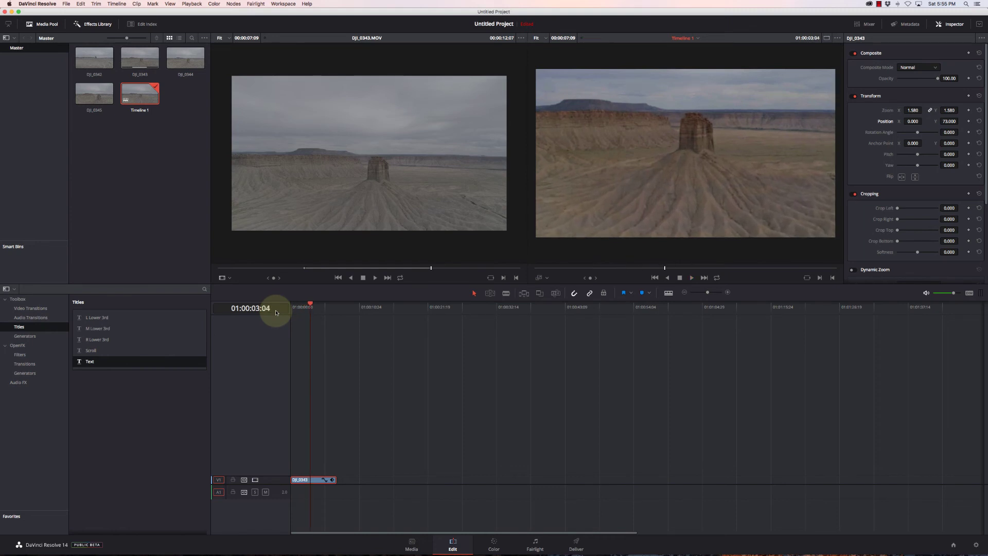